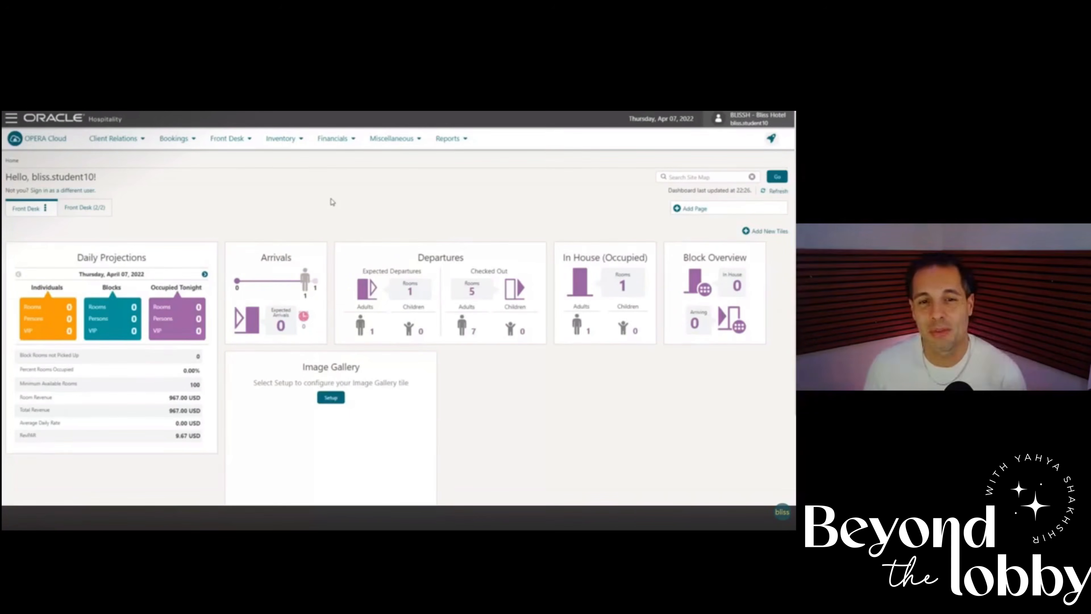
mouse_move(329, 376)
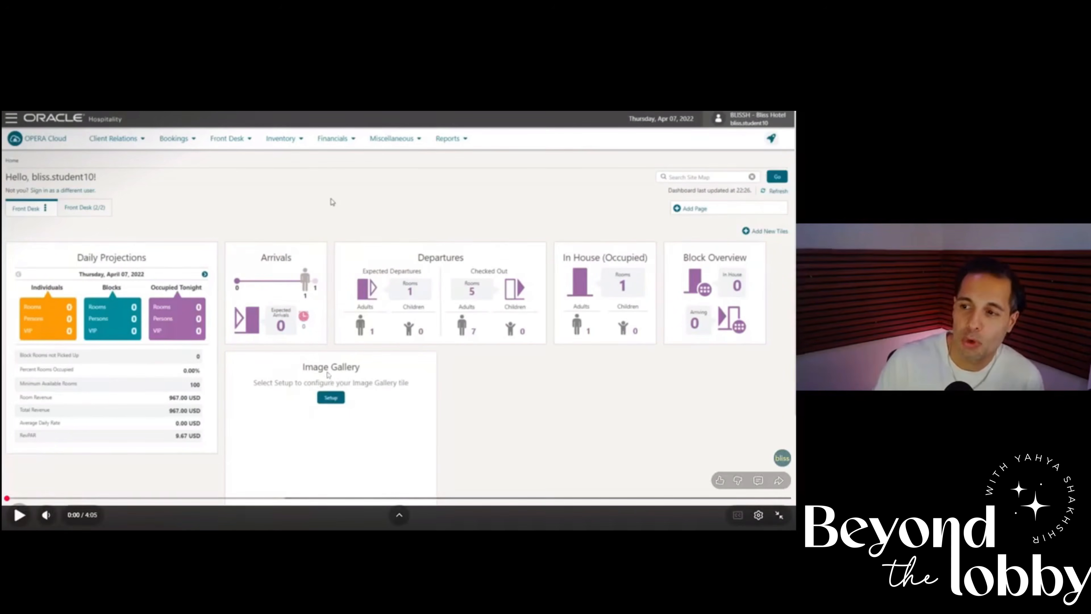
left_click(348, 443)
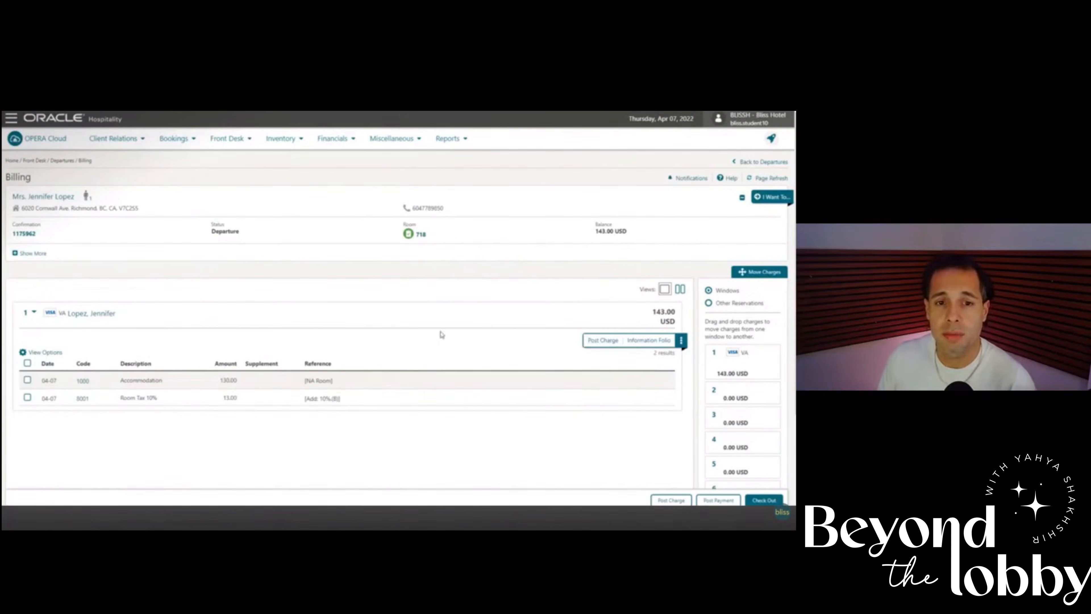
left_click(603, 340)
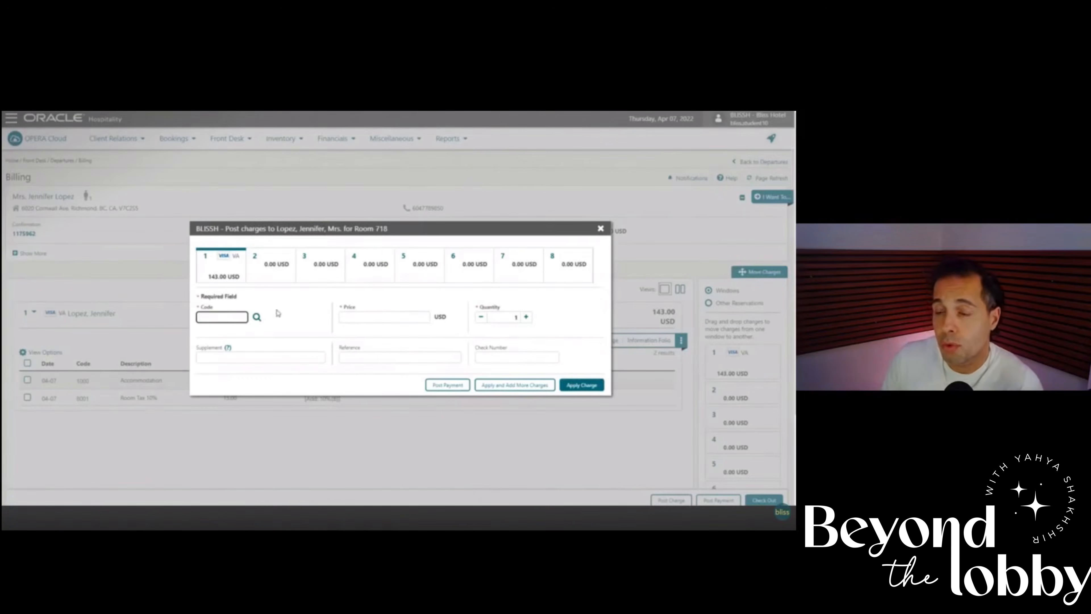
left_click(259, 320)
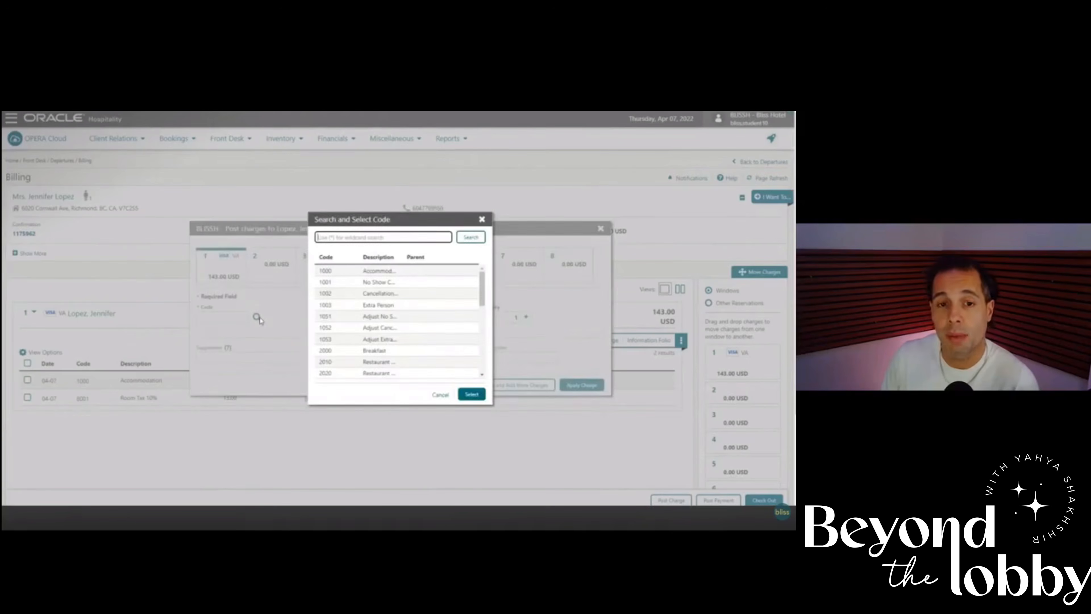
left_click(442, 396)
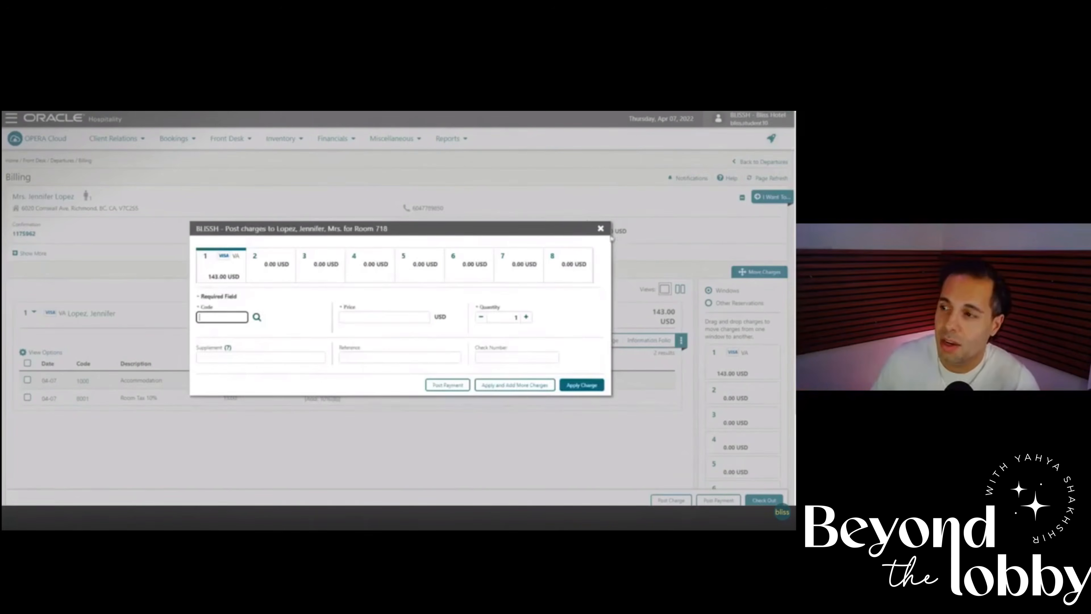
left_click(602, 230)
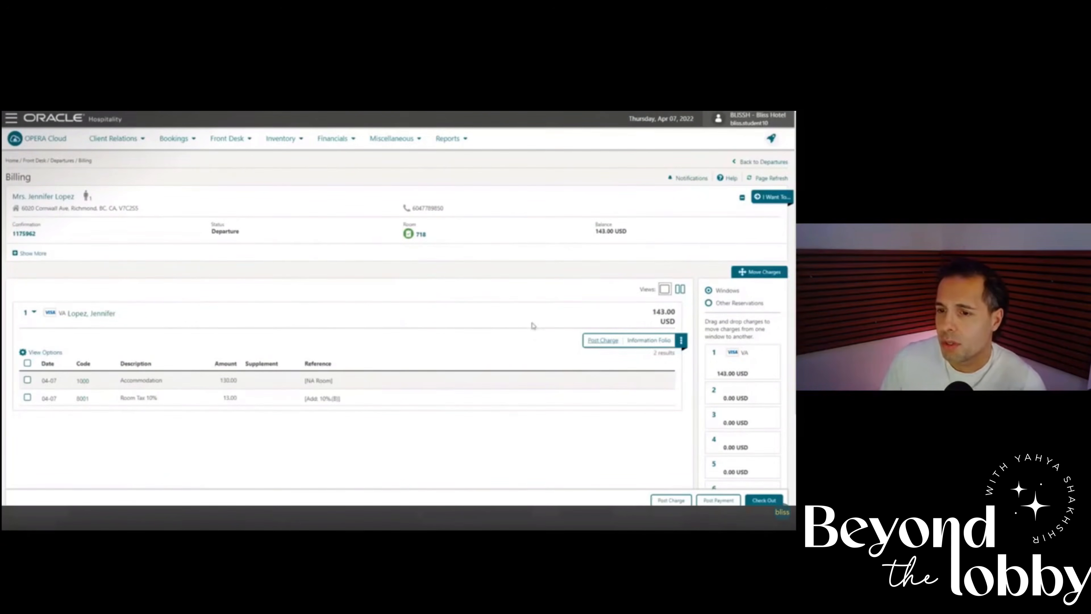
Start a new charge on billing window 2 for room 718, searching for "breakfast" and choosing transaction code 2000
left_click(603, 340)
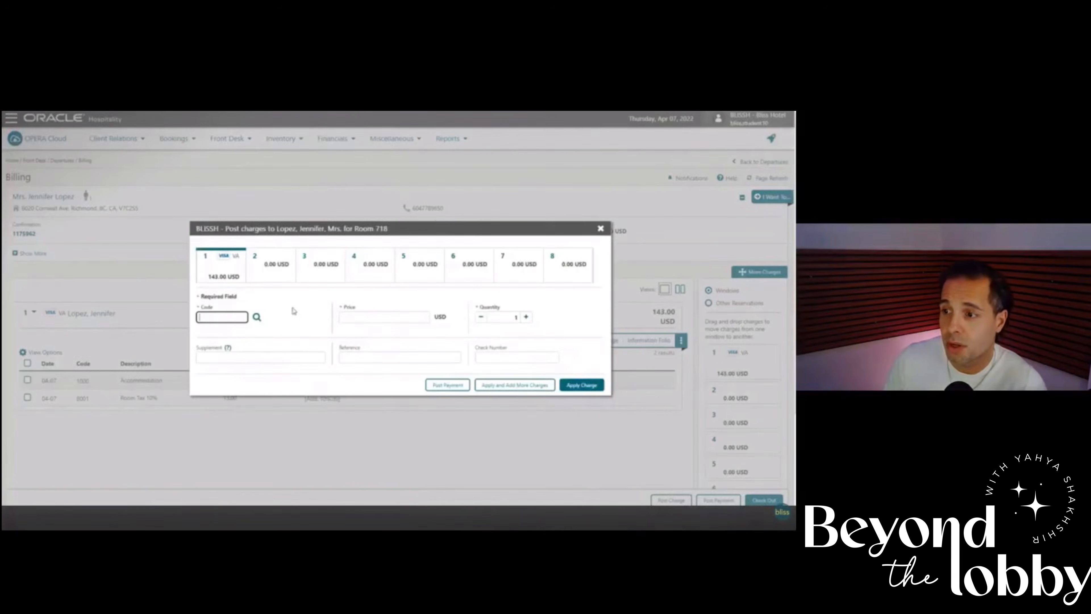
left_click(271, 264)
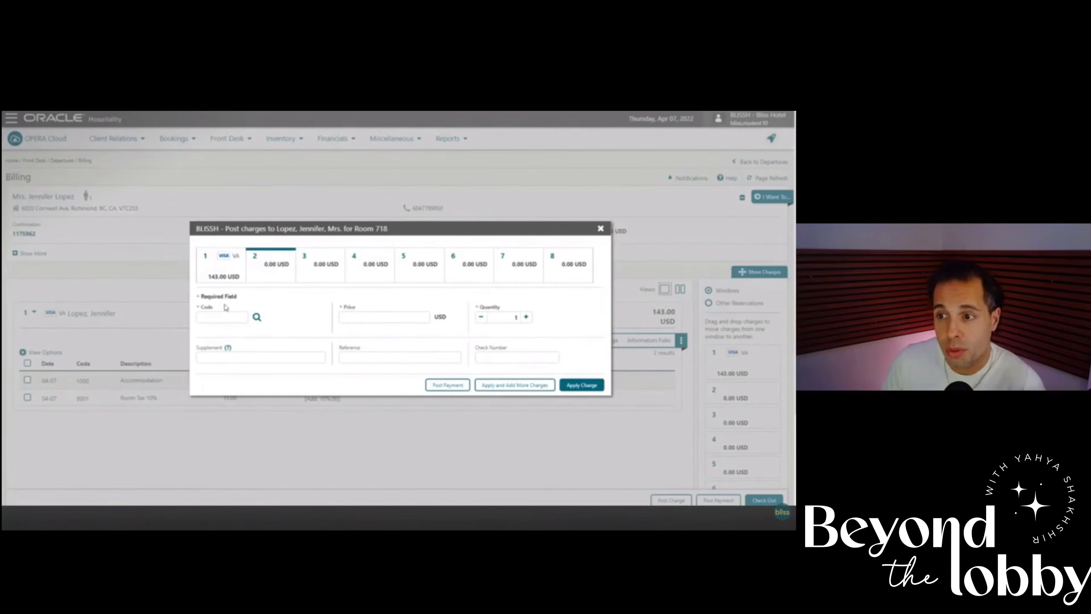
left_click(257, 317)
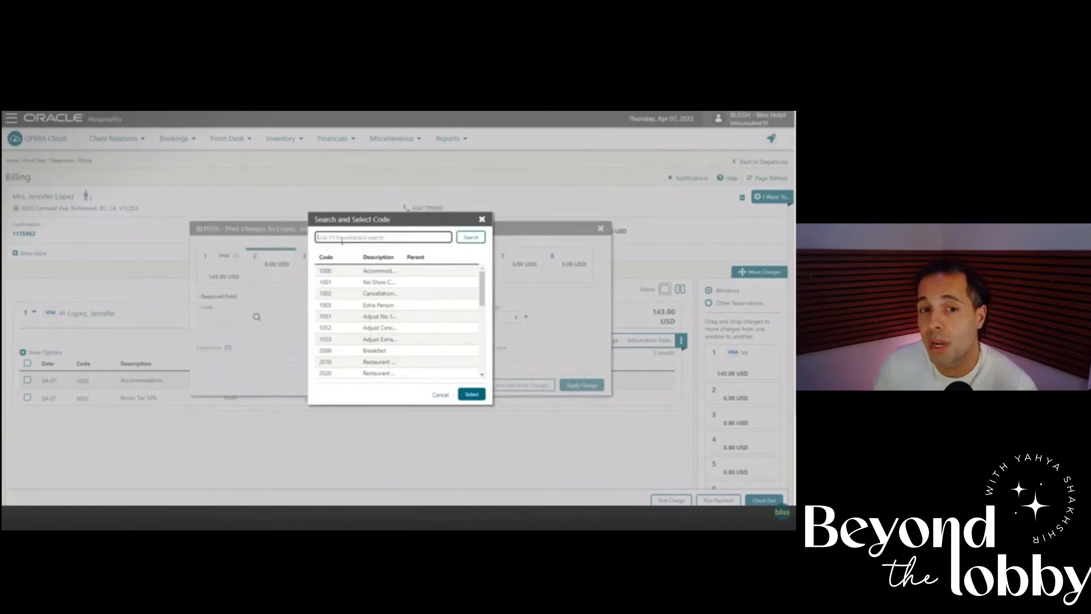
type("M")
type("eak")
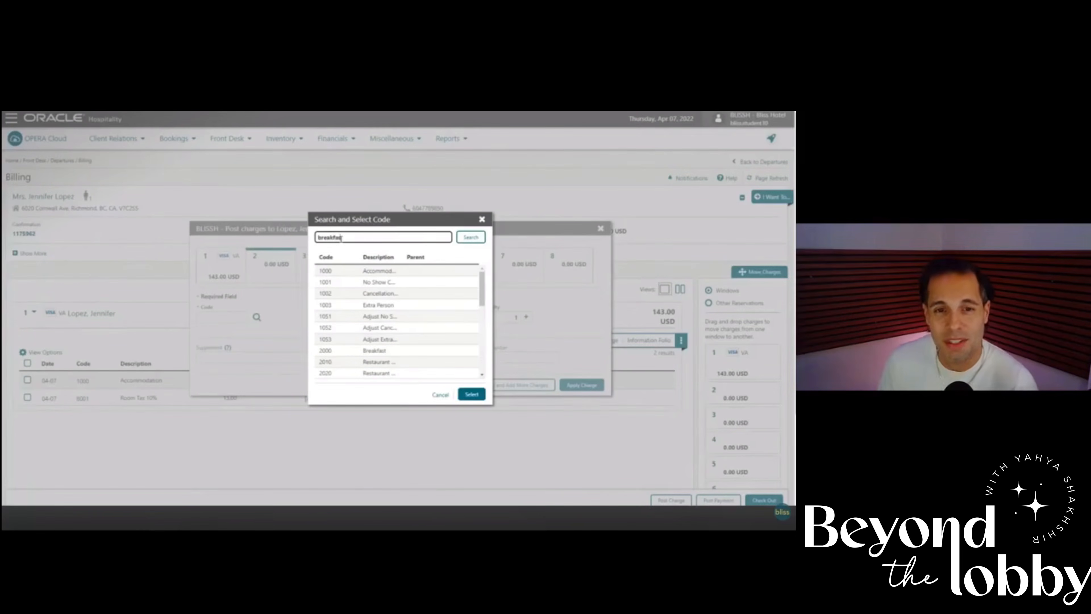
type("fast")
left_click(461, 239)
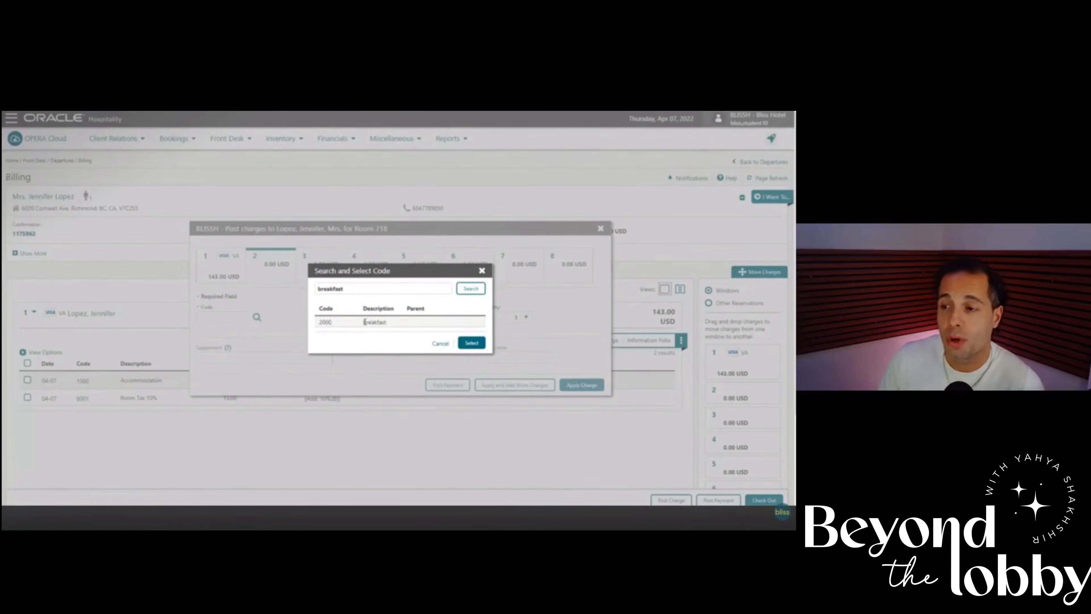
left_click(473, 343)
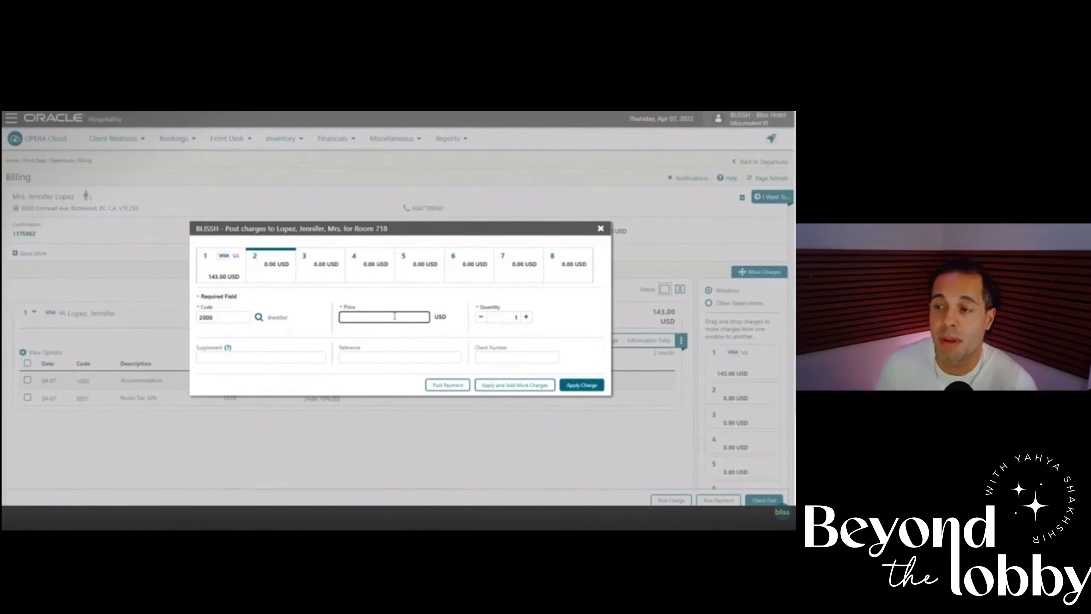
Set the breakfast charge's price to 25.00 USD and apply the charge
type("25")
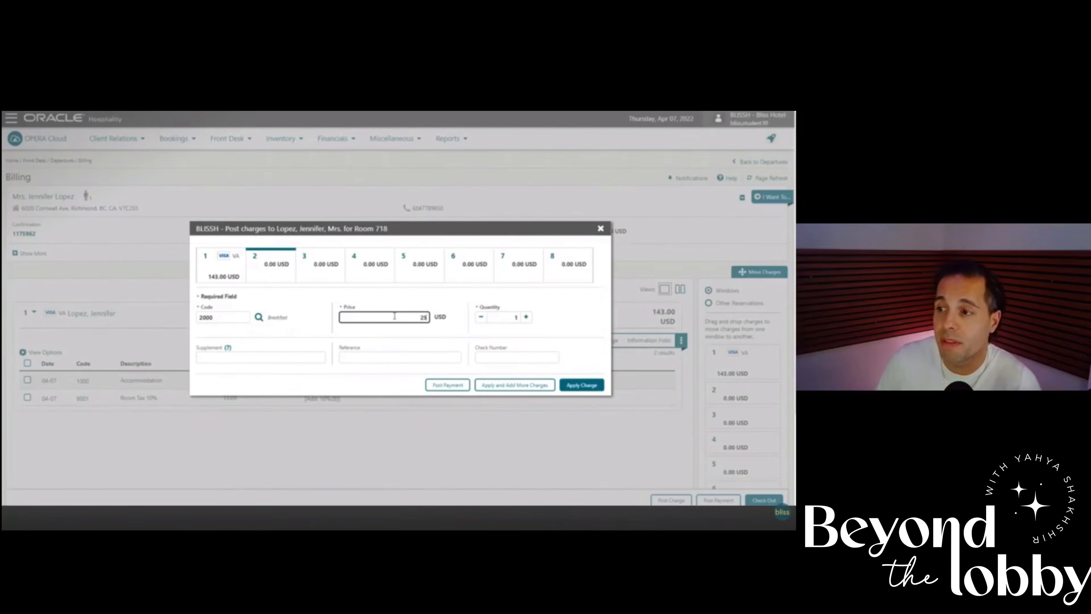
key("Tab")
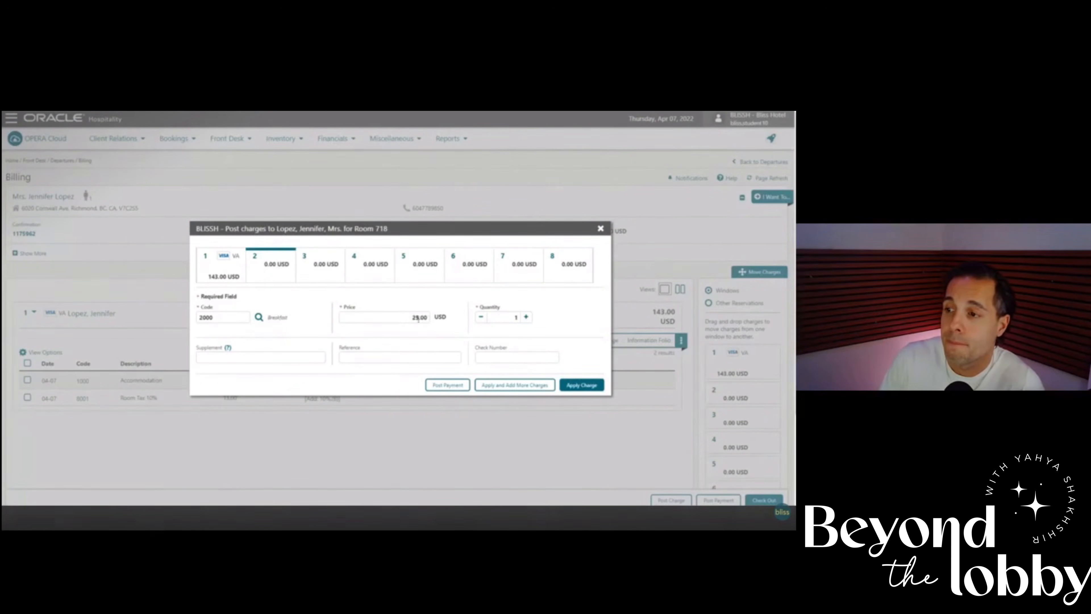
left_click(569, 382)
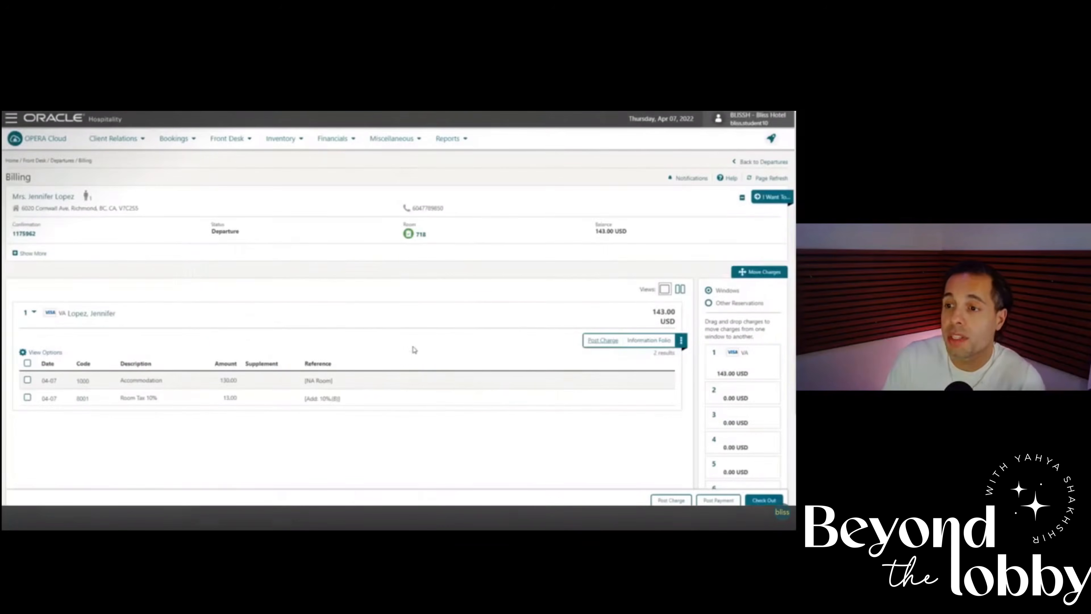
Switch the billing view to show folio windows 1 and 2 side by side
left_click(679, 289)
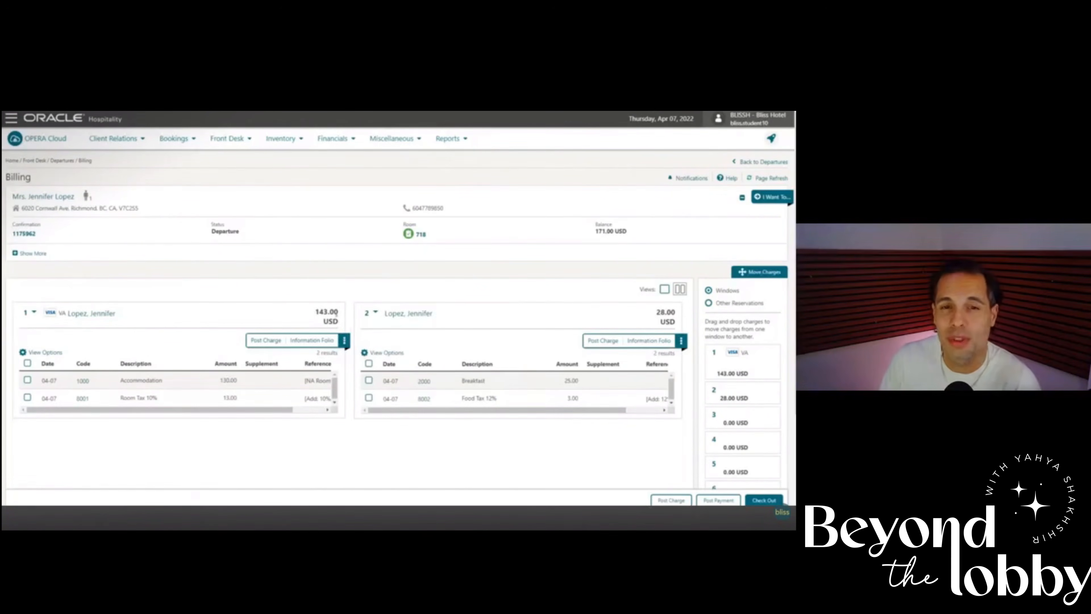
left_click_drag(113, 380, 160, 382)
left_click(160, 382)
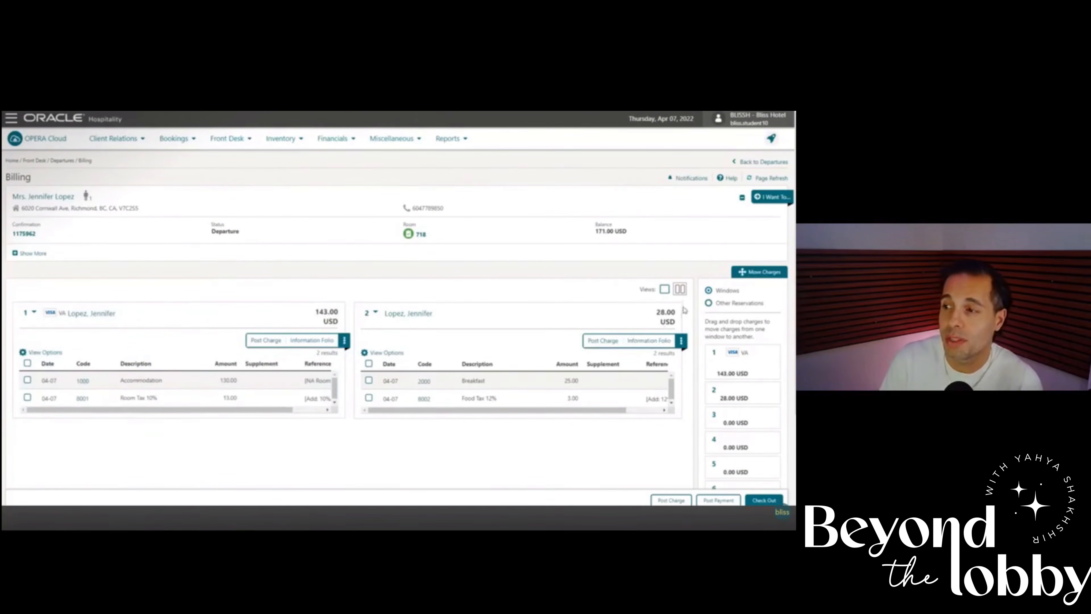
Start a posting adjustment for the Breakfast charge in window 2 and set it to 50 percent
left_click(374, 382)
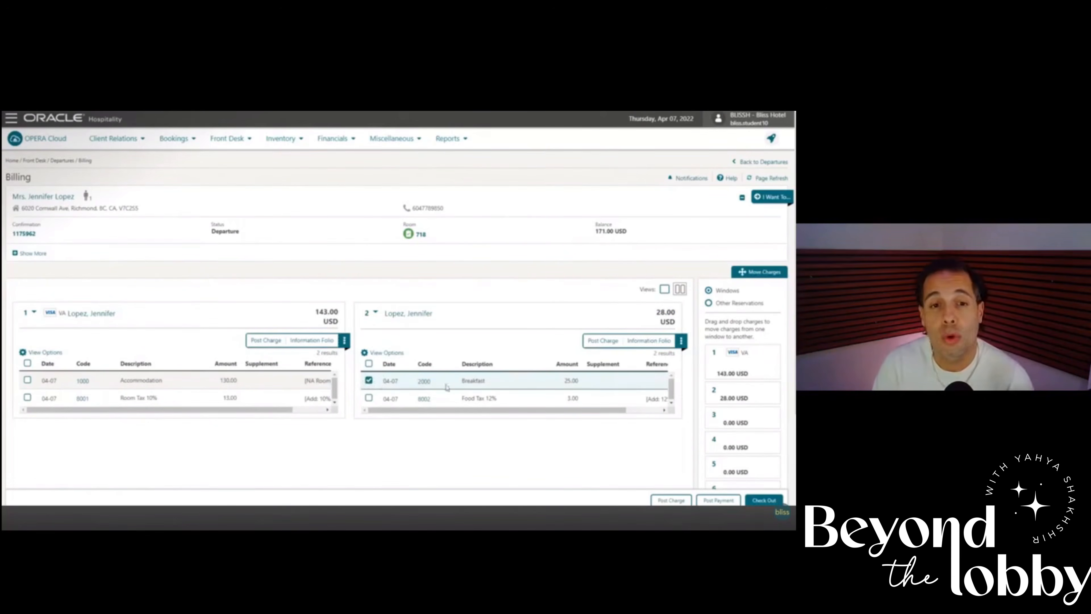
left_click(682, 344)
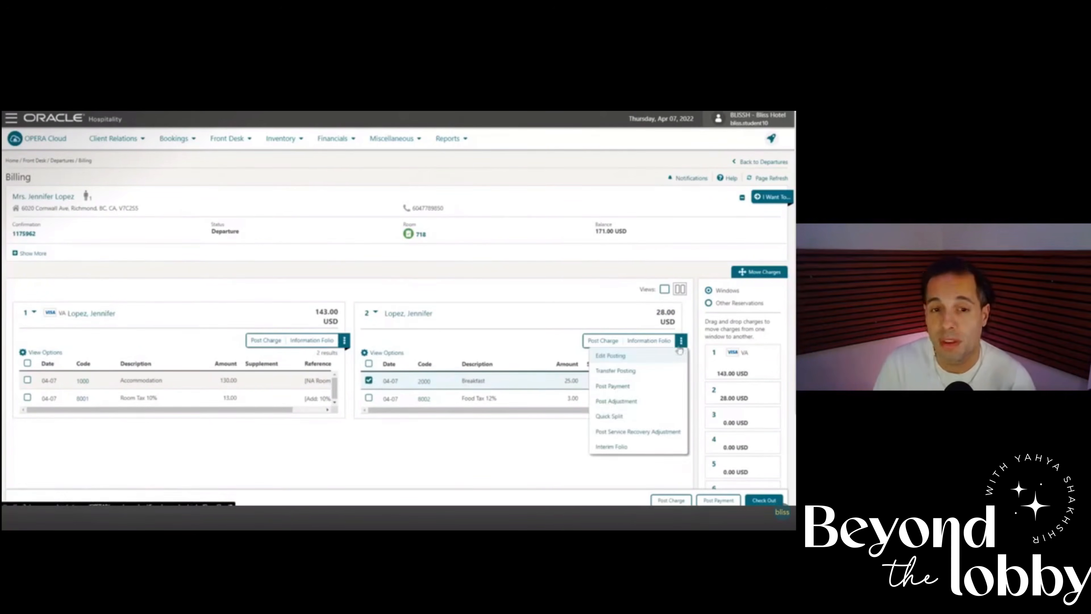
left_click(621, 402)
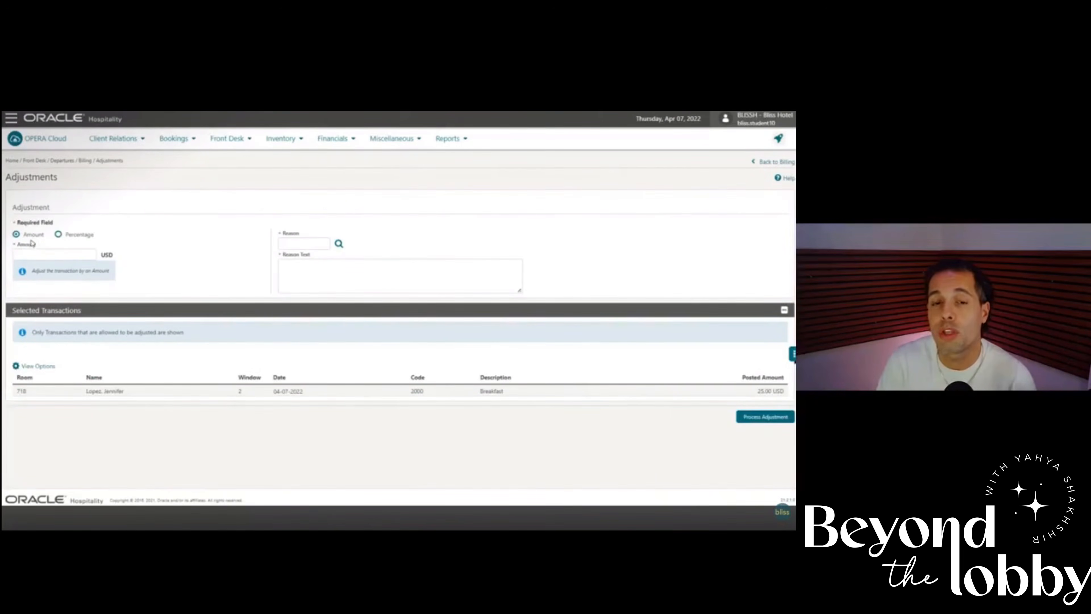
left_click(59, 235)
left_click(39, 253)
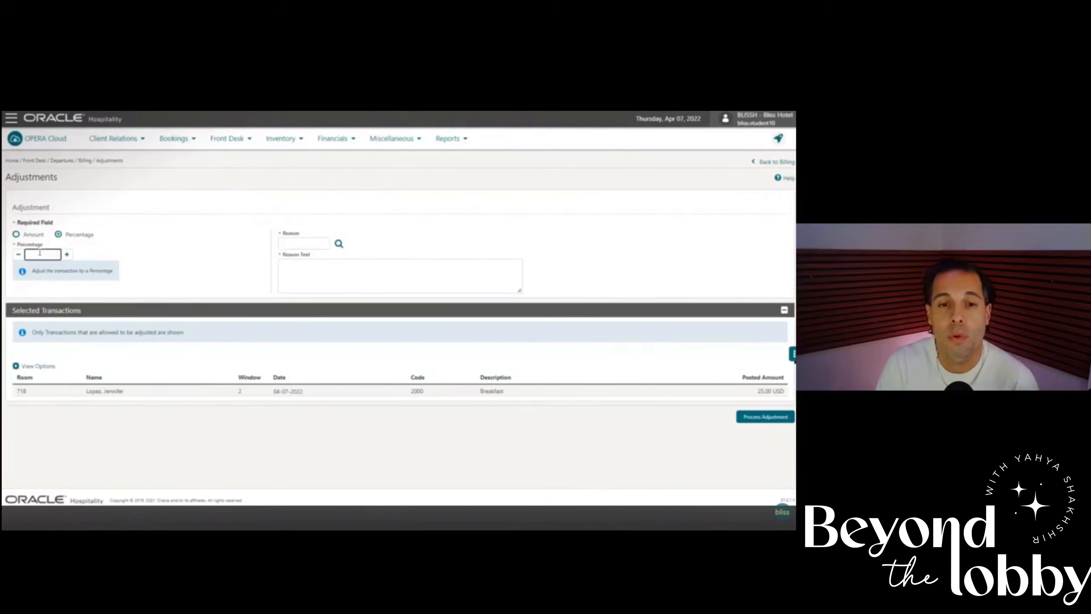
key("Tab")
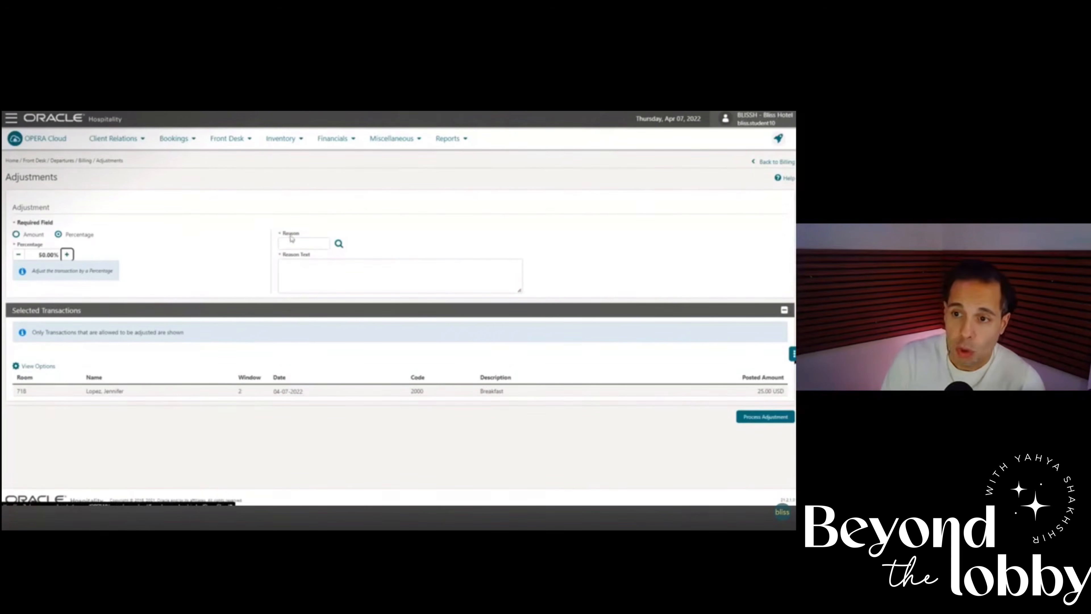
Assign the reason MGMT, Management Decision, to the breakfast adjustment
left_click(339, 243)
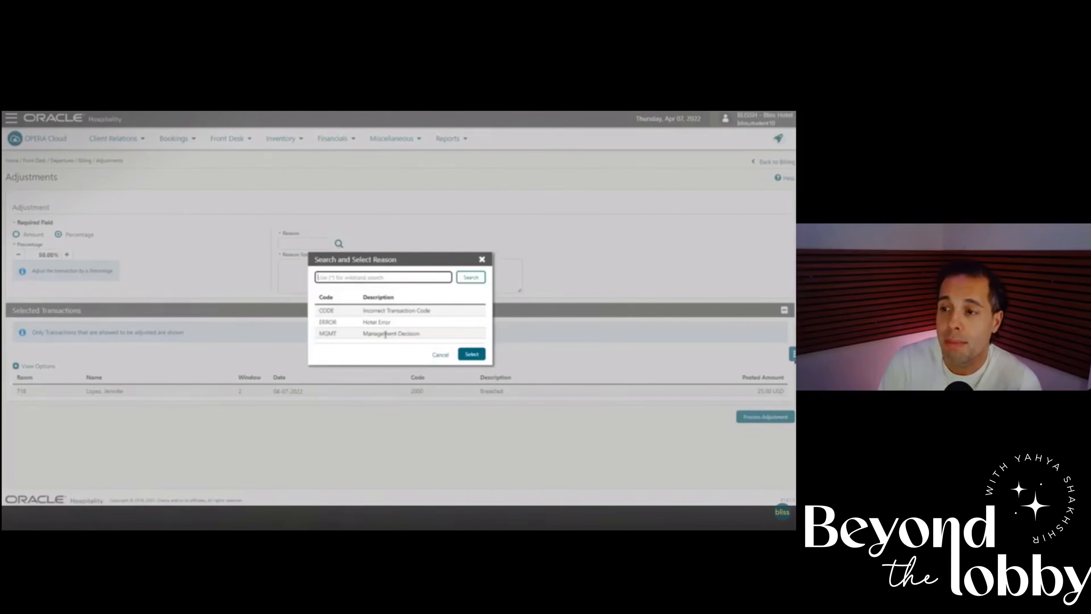
left_click(384, 334)
left_click(472, 354)
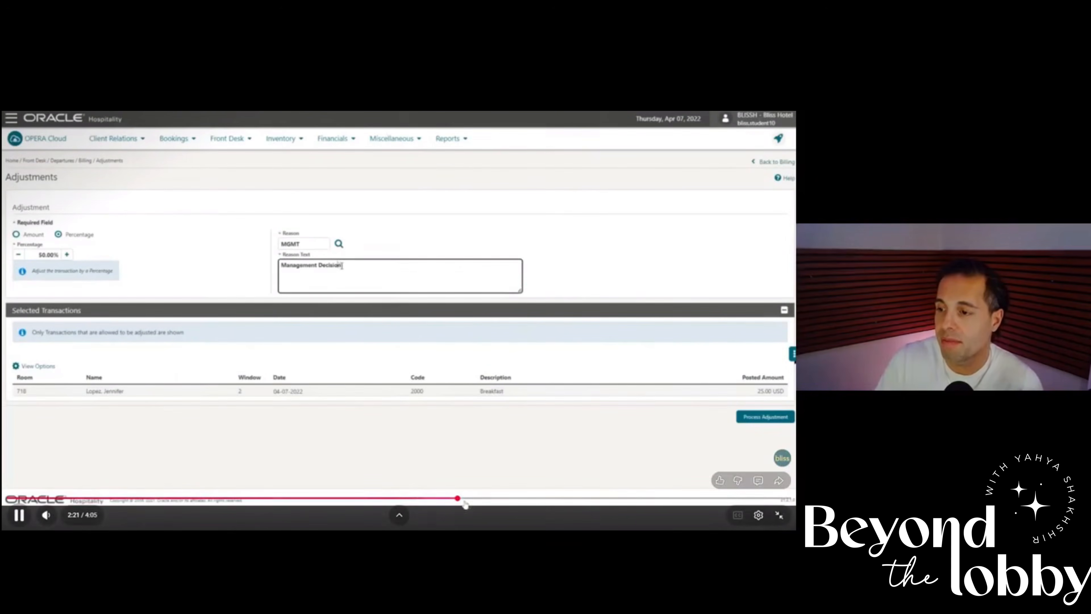
left_click(417, 498)
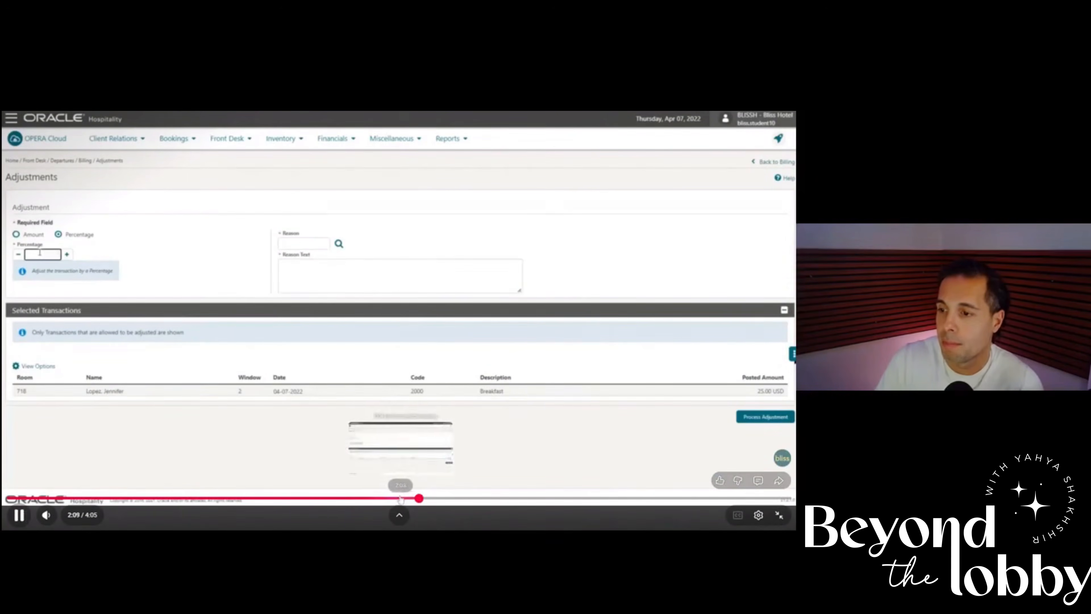
left_click(396, 499)
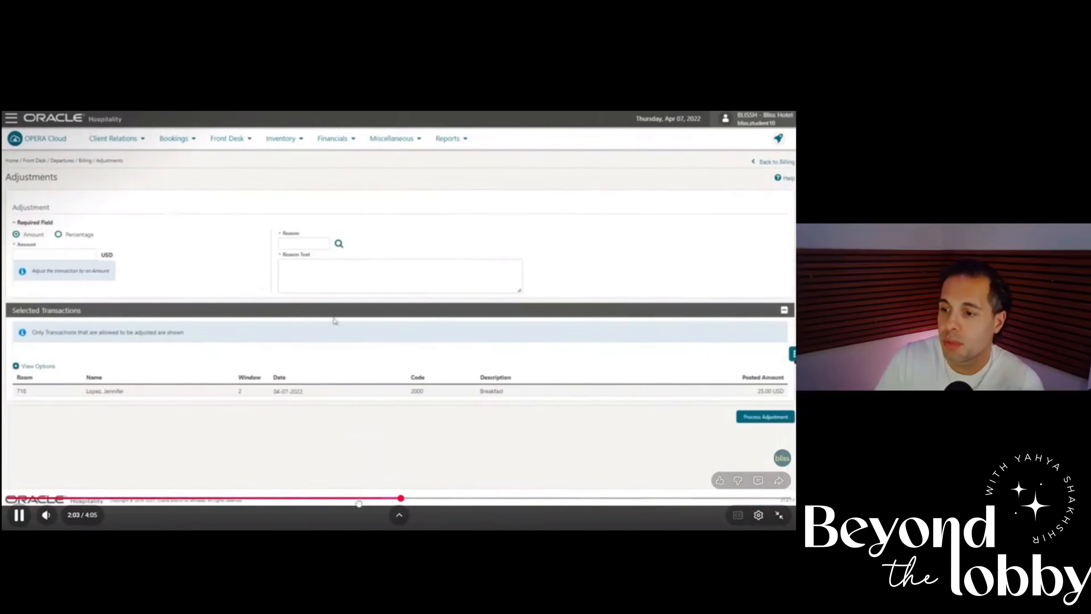
left_click(359, 499)
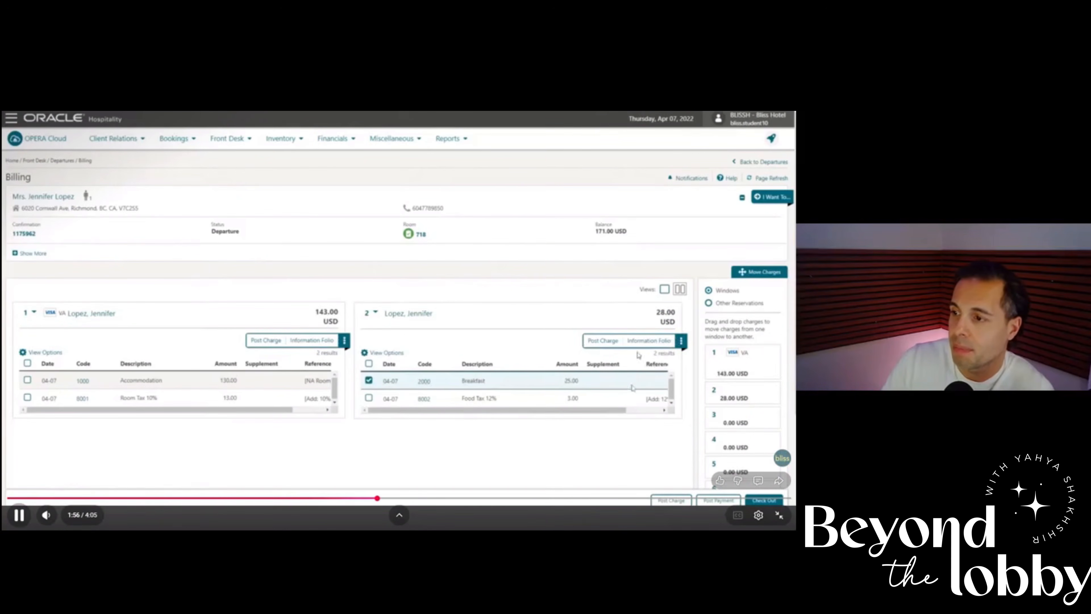
left_click(639, 389)
left_click(527, 388)
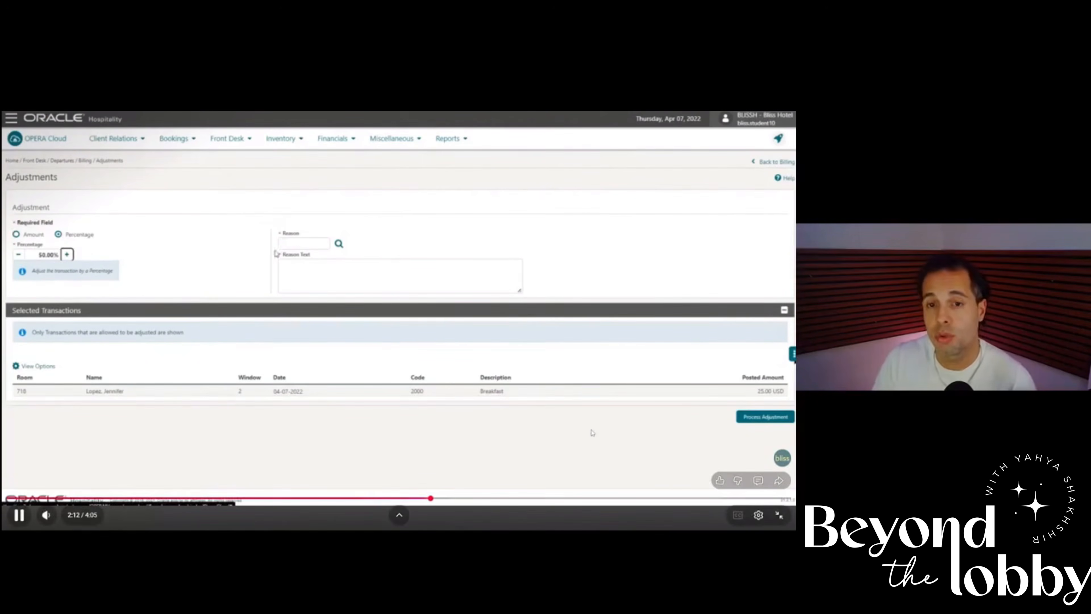
left_click(623, 391)
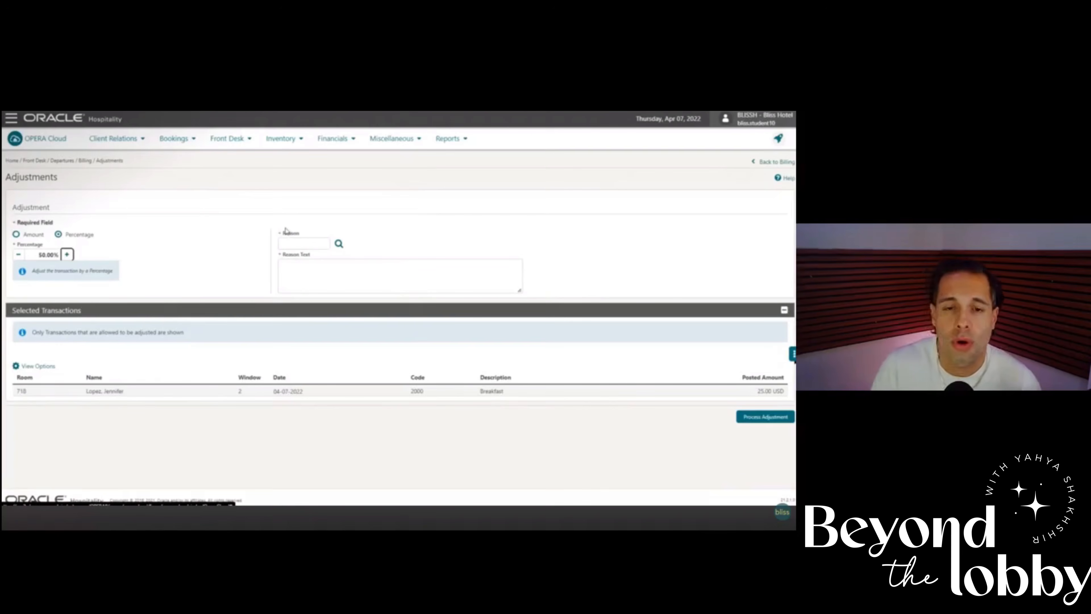
mouse_move(543, 386)
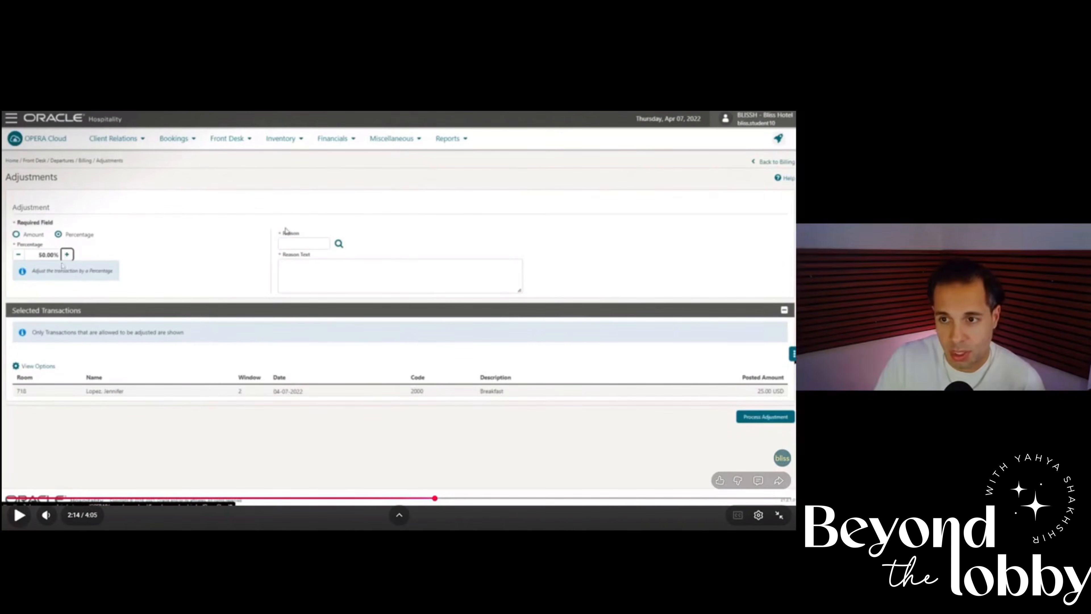
left_click(252, 264)
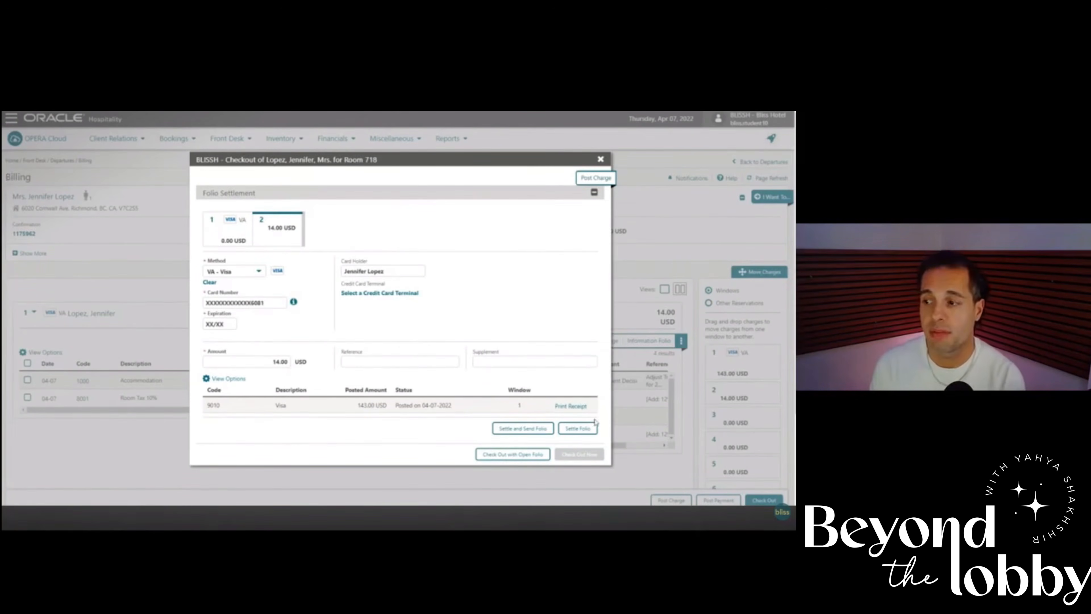
Settle the window 2 folio with the Visa payment method and check out the guest of room 718
left_click(578, 428)
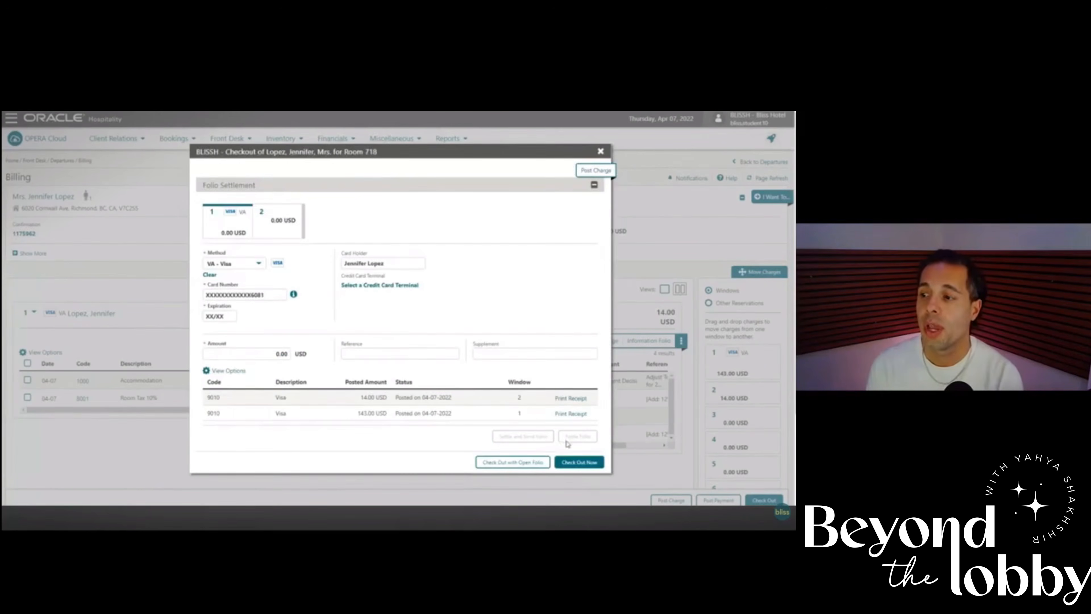
left_click(580, 463)
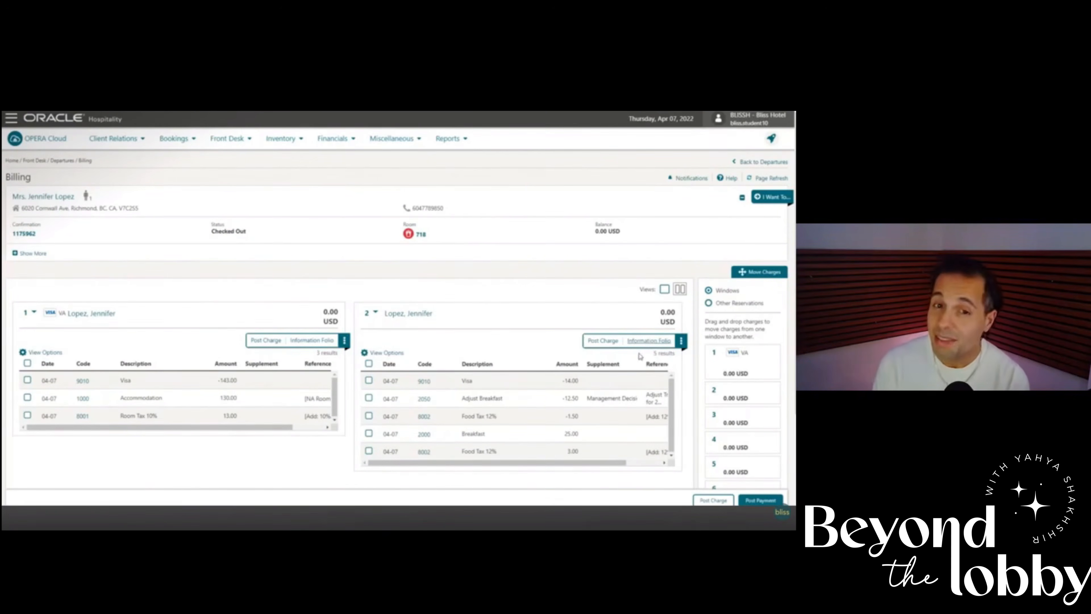
Generate the information folio for window 2 with Preview to Print as the destination
left_click(646, 341)
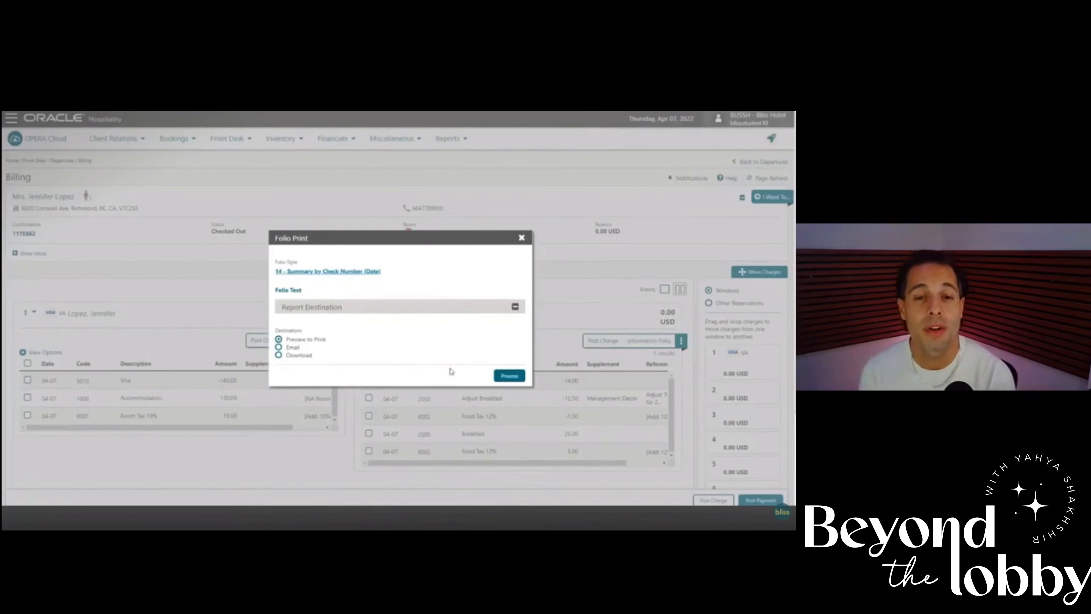
left_click(510, 376)
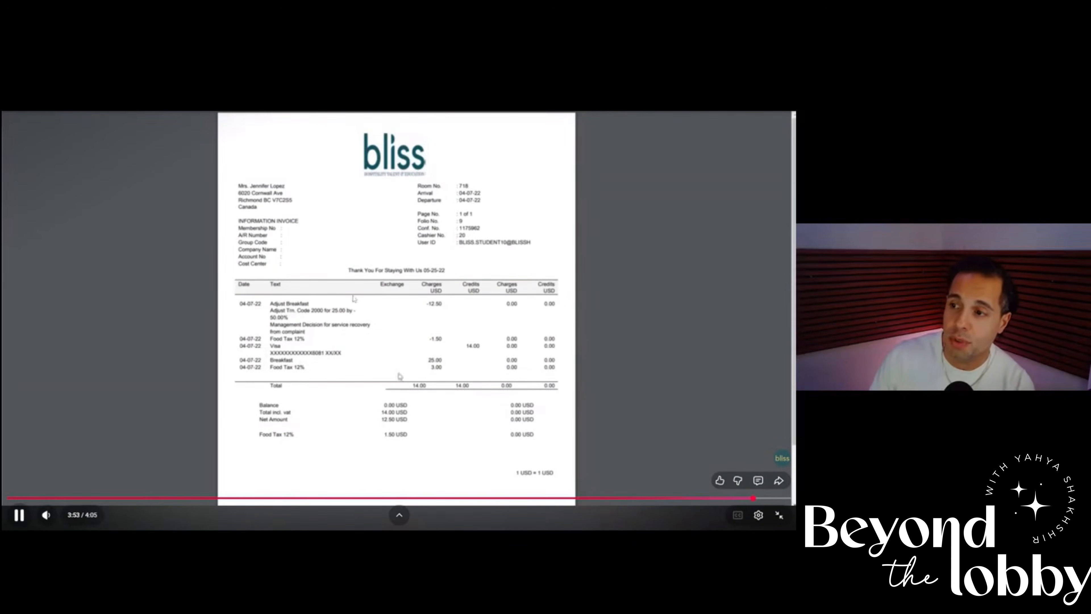
left_click(534, 378)
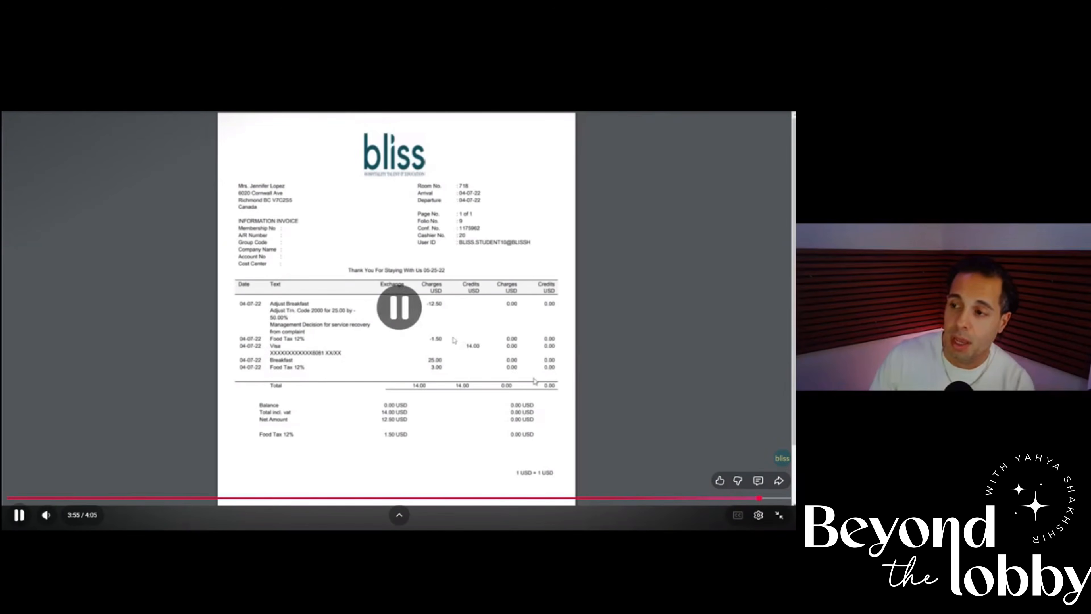